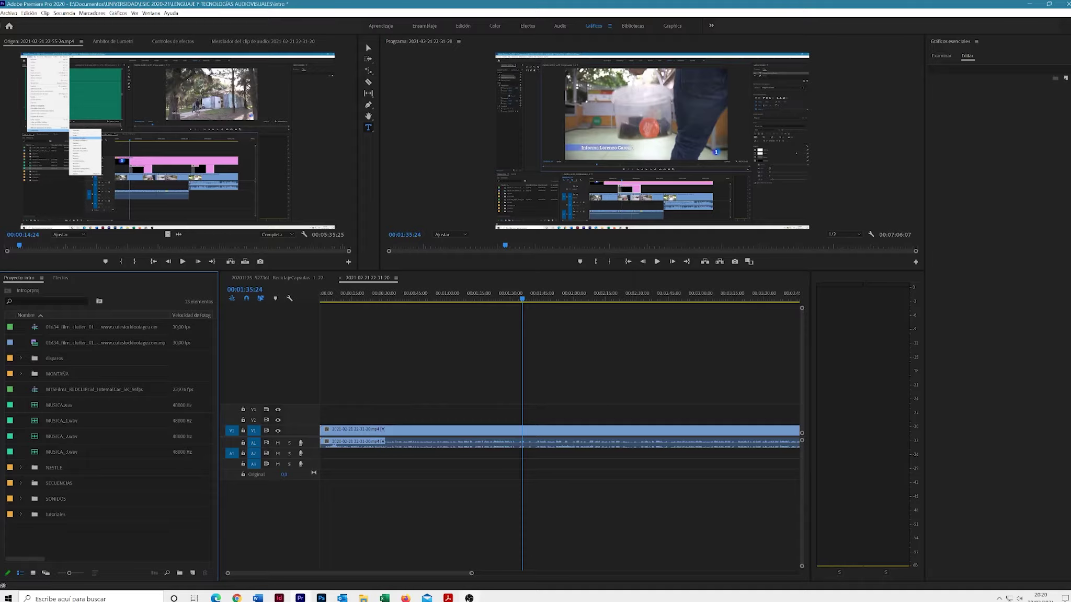
# Step: Open the 20201125_527361_ReciclajeCapsulas_1_22 sequence, zoom the timeline and scrub near the start
pyautogui.click(303, 279)
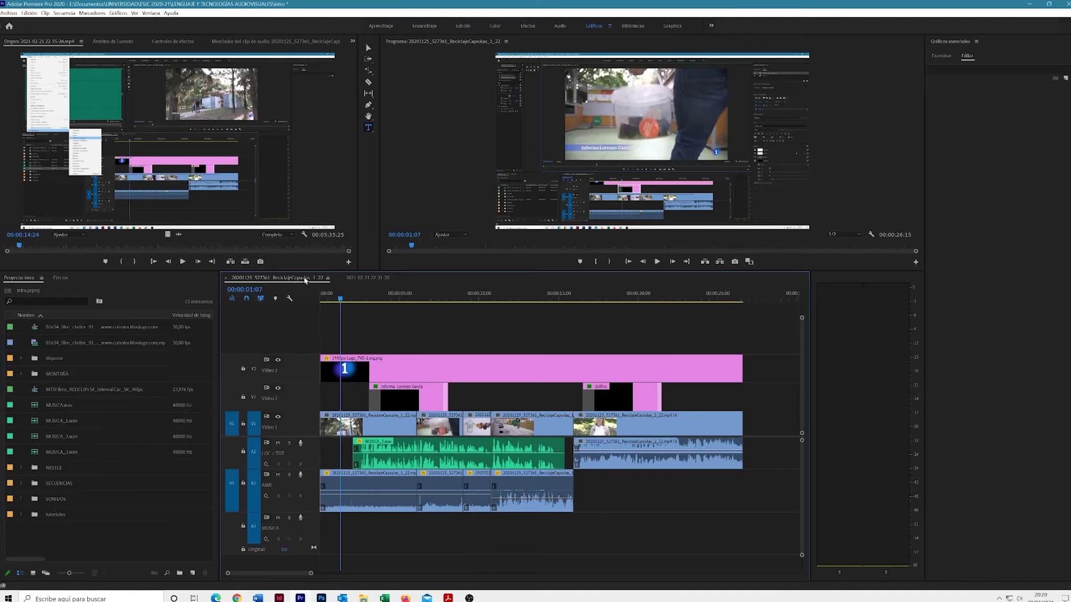
pyautogui.moveTo(310, 573)
pyautogui.mouseDown()
pyautogui.moveTo(352, 573)
pyautogui.moveTo(343, 584)
pyautogui.mouseUp()
pyautogui.moveTo(514, 295)
pyautogui.mouseDown()
pyautogui.moveTo(377, 296)
pyautogui.moveTo(452, 297)
pyautogui.mouseUp()
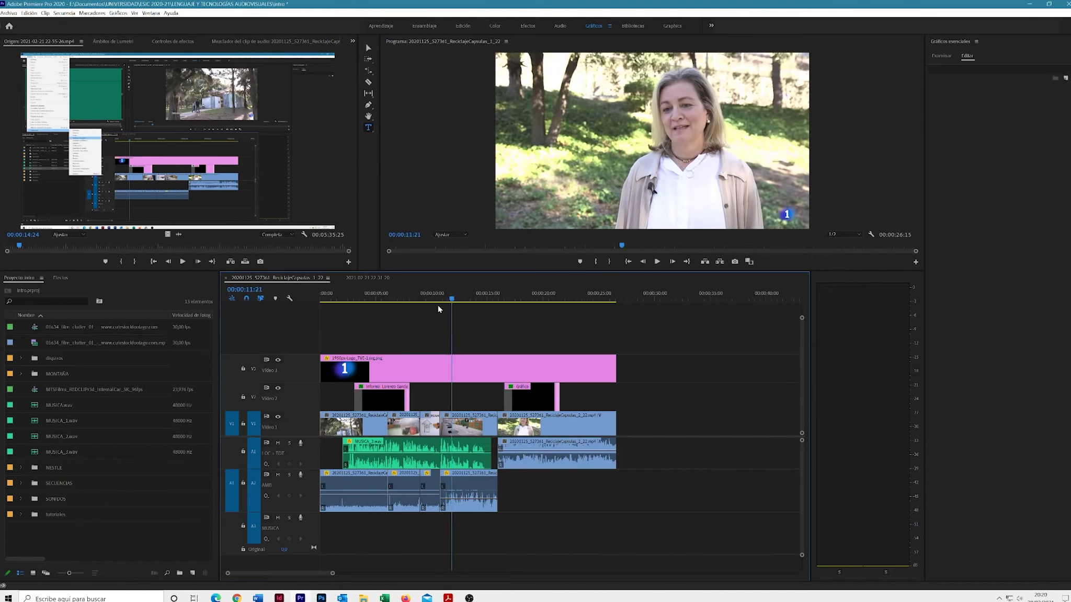
pyautogui.moveTo(371, 296); pyautogui.dragTo(340, 296)
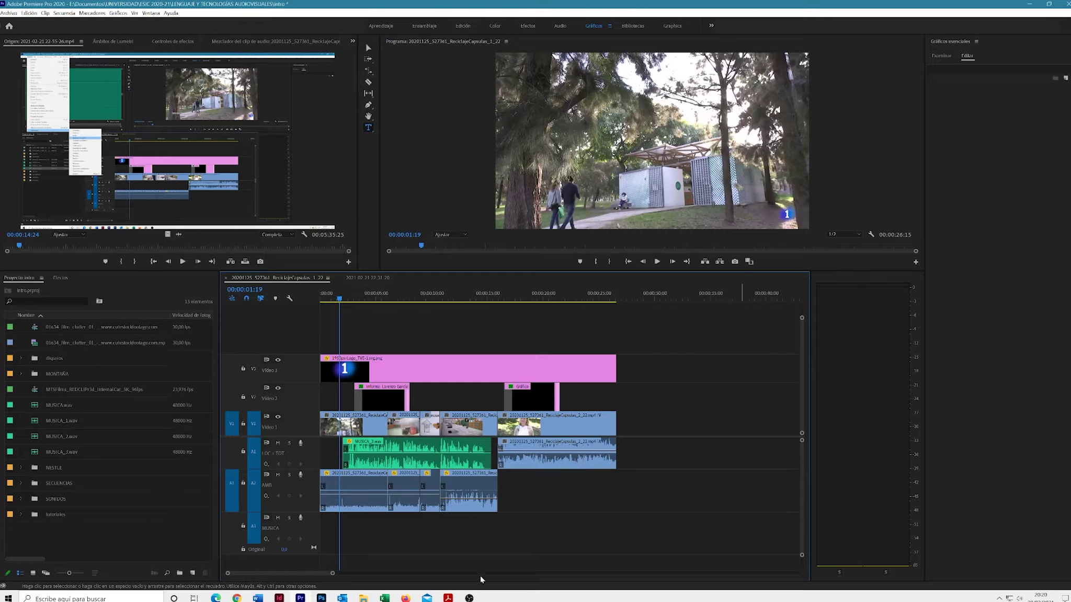
pyautogui.click(159, 288)
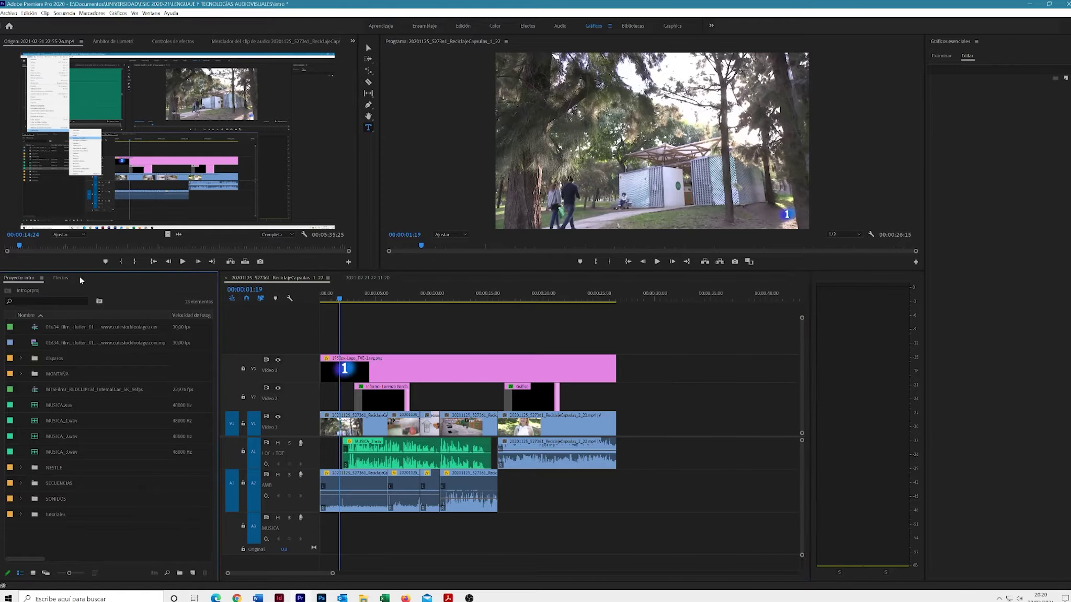
pyautogui.click(51, 408)
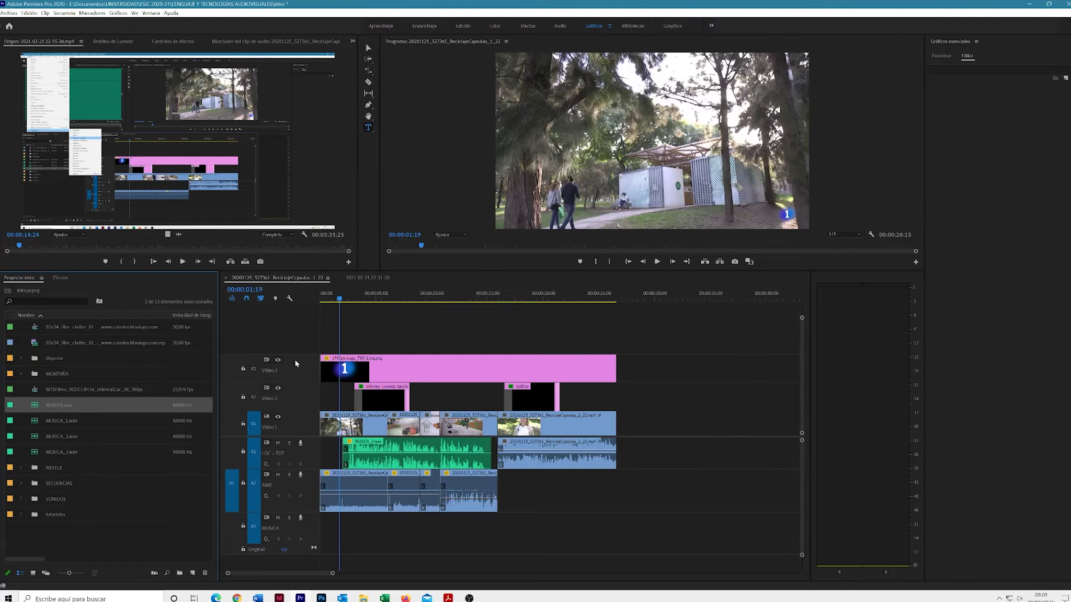
pyautogui.click(274, 279)
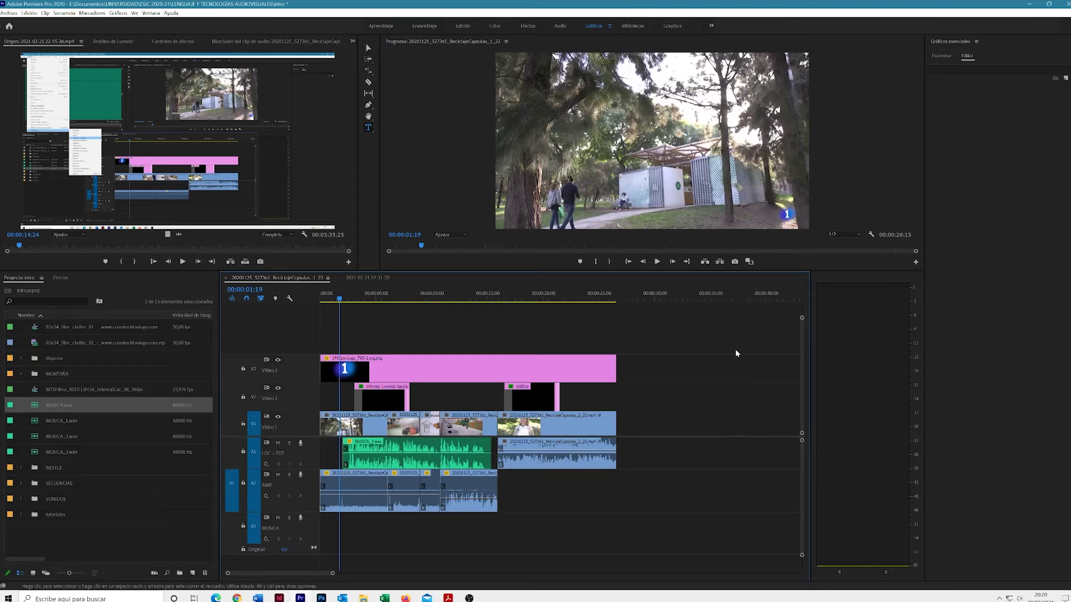
pyautogui.click(352, 279)
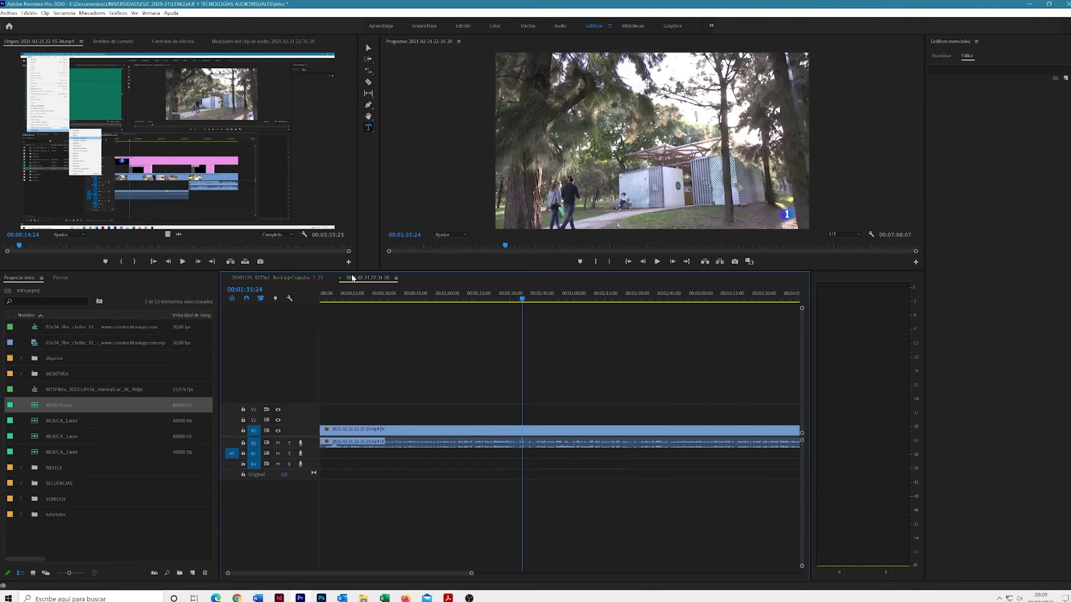
pyautogui.click(301, 281)
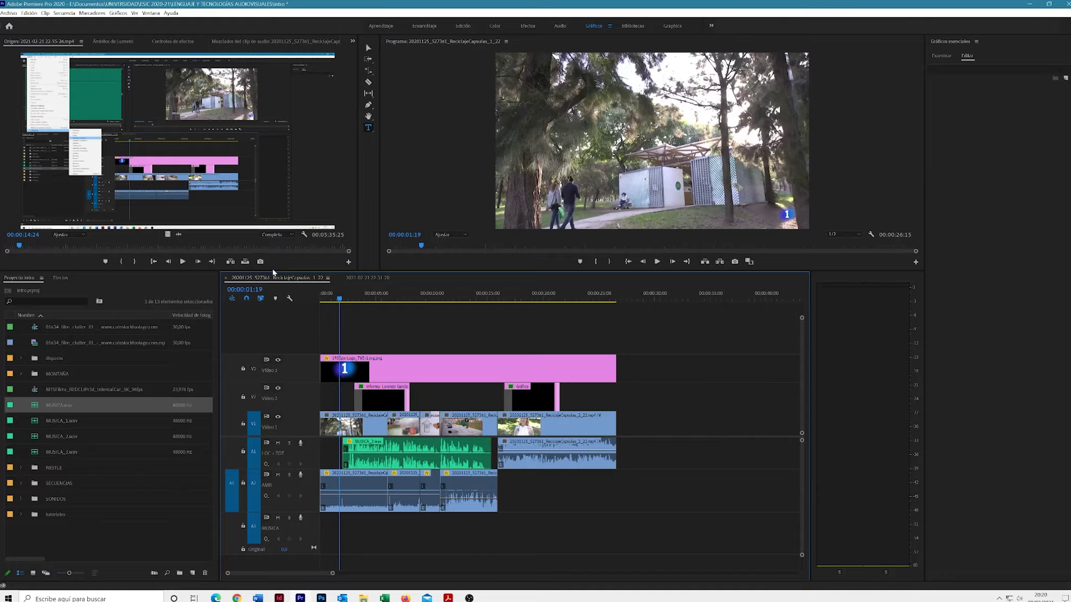
pyautogui.moveTo(339, 299)
pyautogui.mouseDown()
pyautogui.moveTo(325, 301)
pyautogui.moveTo(615, 304)
pyautogui.moveTo(463, 305)
pyautogui.mouseUp()
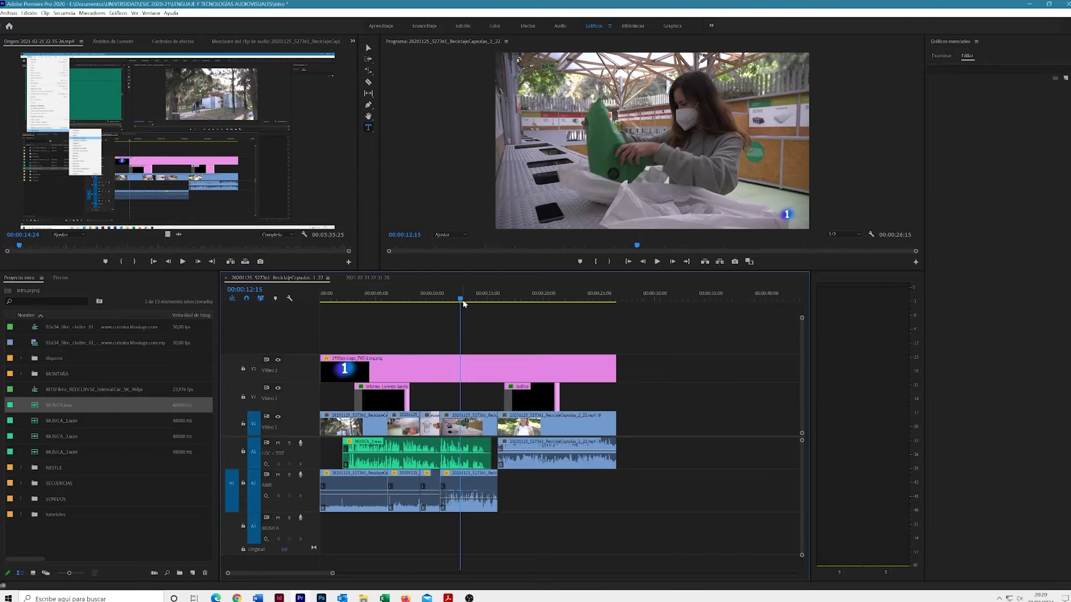
pyautogui.press('o')
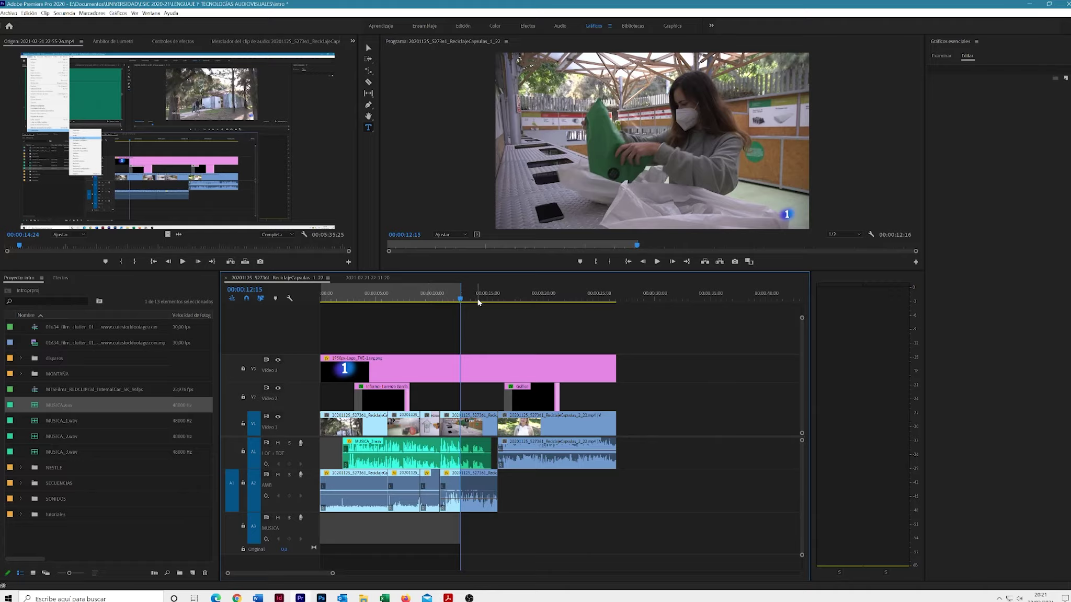
pyautogui.press('i')
pyautogui.click(564, 296)
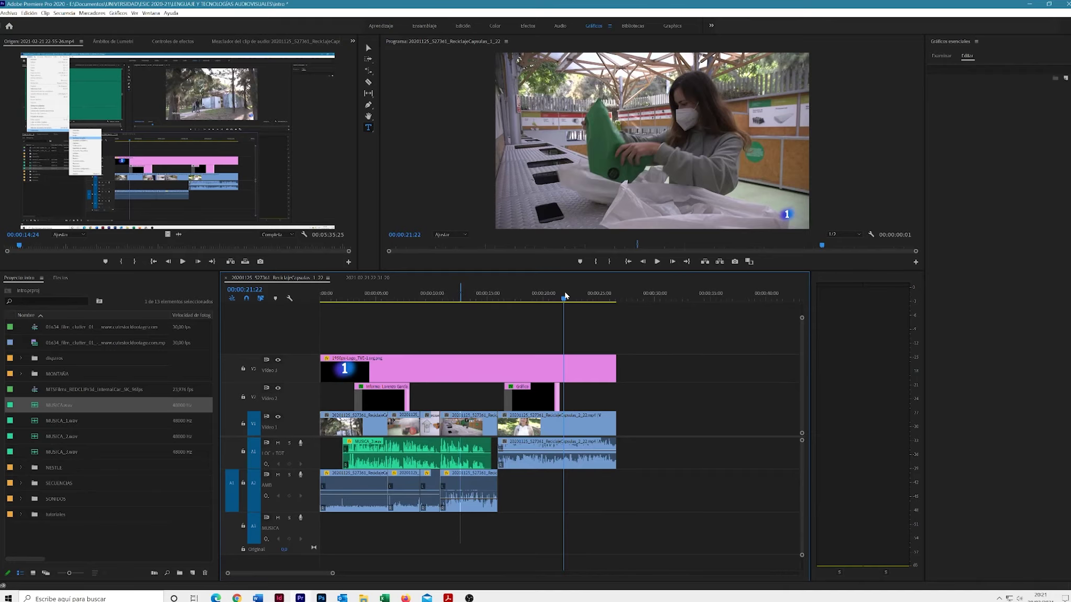
pyautogui.press('o')
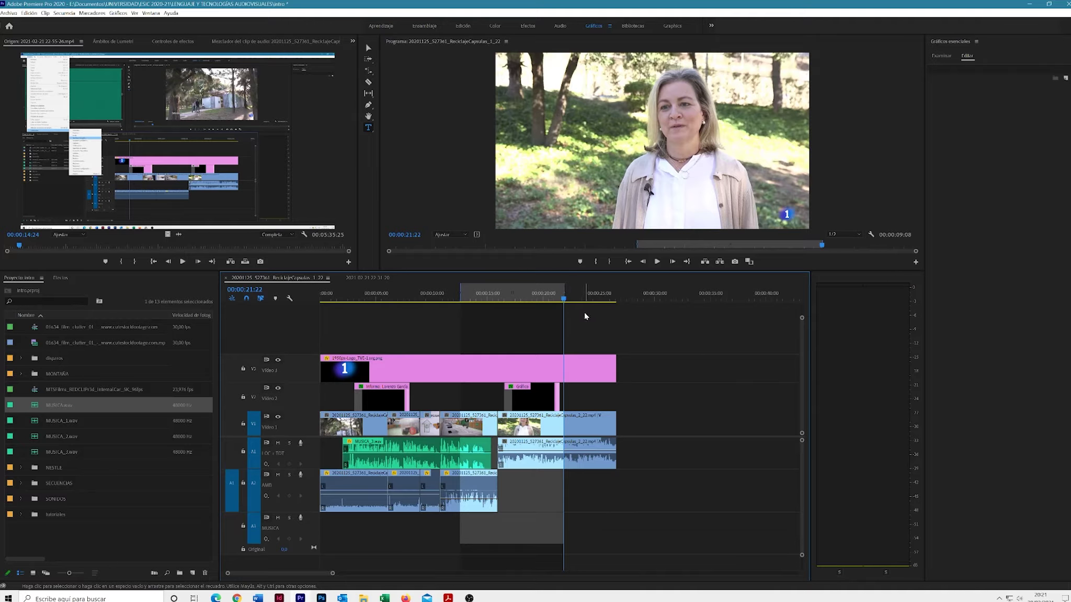
pyautogui.hotkey('ctrl', 'z')
pyautogui.hotkey('ctrl', 'z')
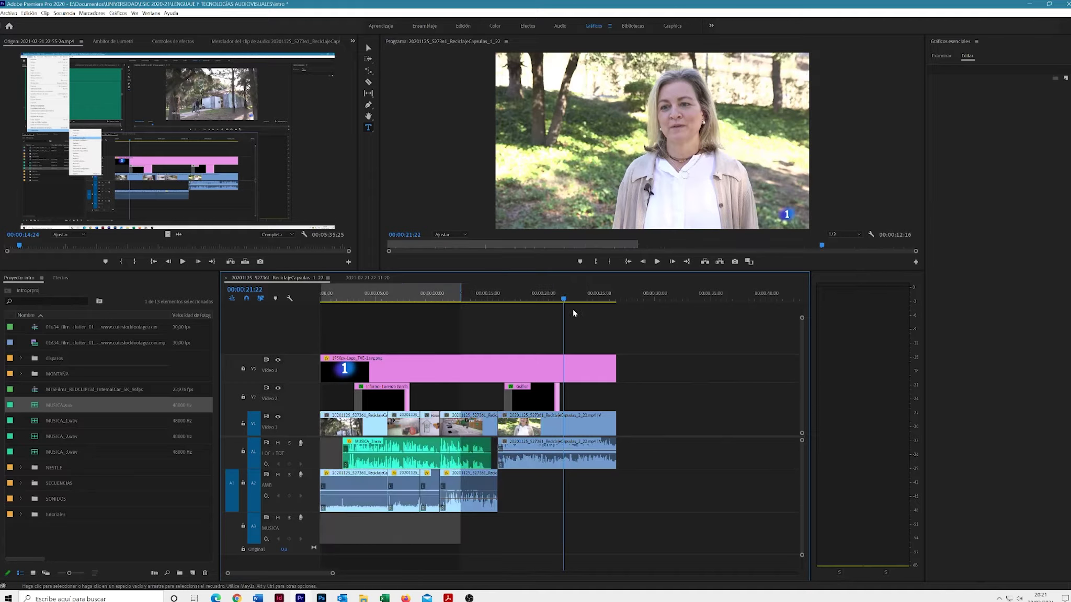
pyautogui.hotkey('ctrl', 'z')
pyautogui.moveTo(348, 299); pyautogui.dragTo(444, 299)
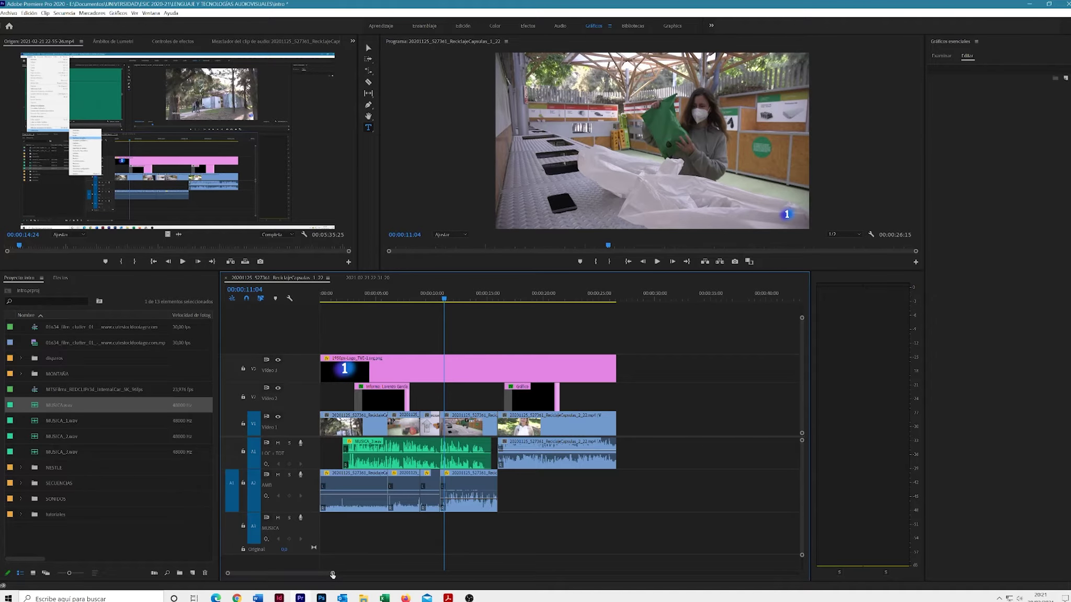
pyautogui.moveTo(332, 575); pyautogui.dragTo(424, 574)
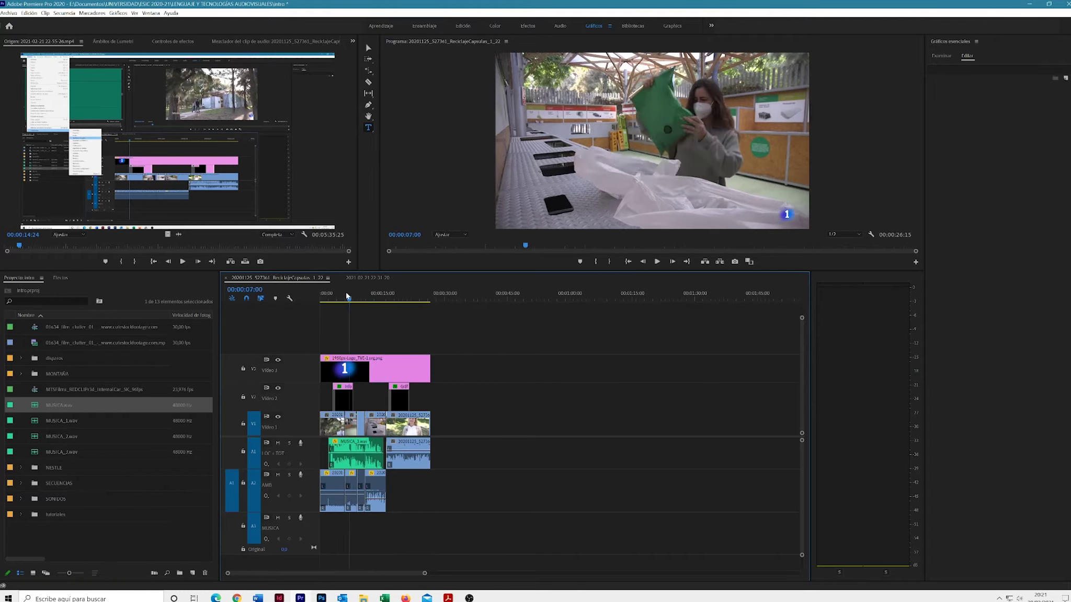
pyautogui.press('Home')
pyautogui.moveTo(426, 574); pyautogui.dragTo(395, 573)
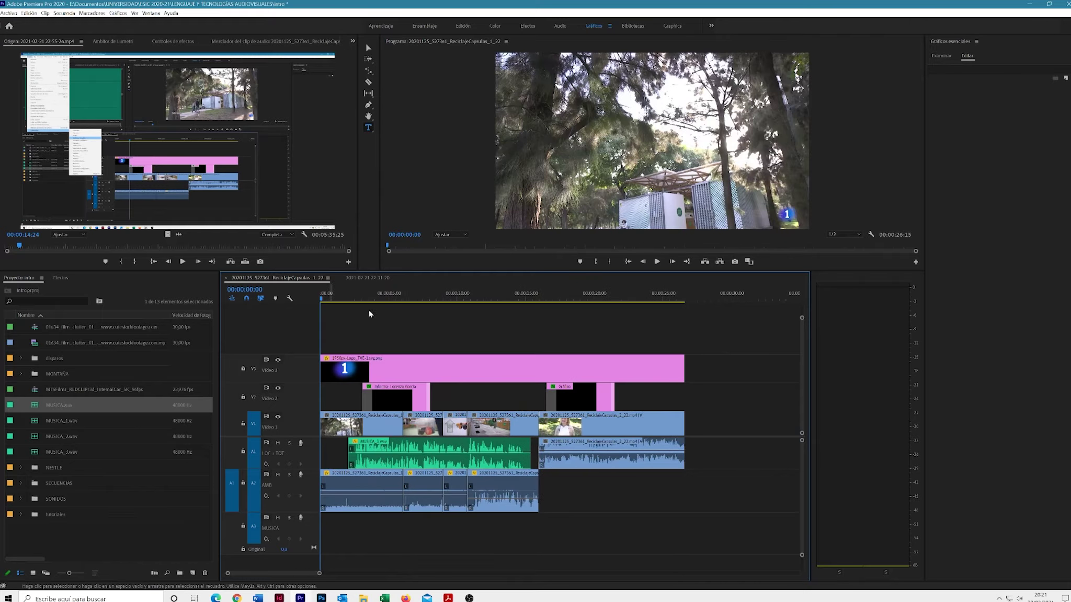
# Step: Open Export Settings for the news sequence and keep H.264 as the format
pyautogui.click(10, 13)
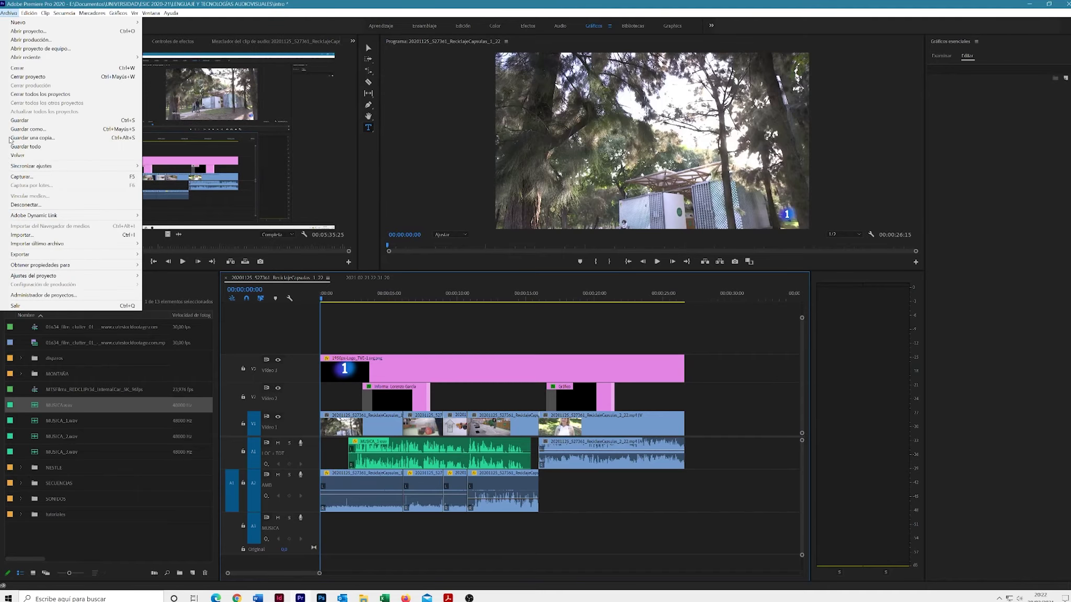
pyautogui.moveTo(89, 260)
pyautogui.click(175, 256)
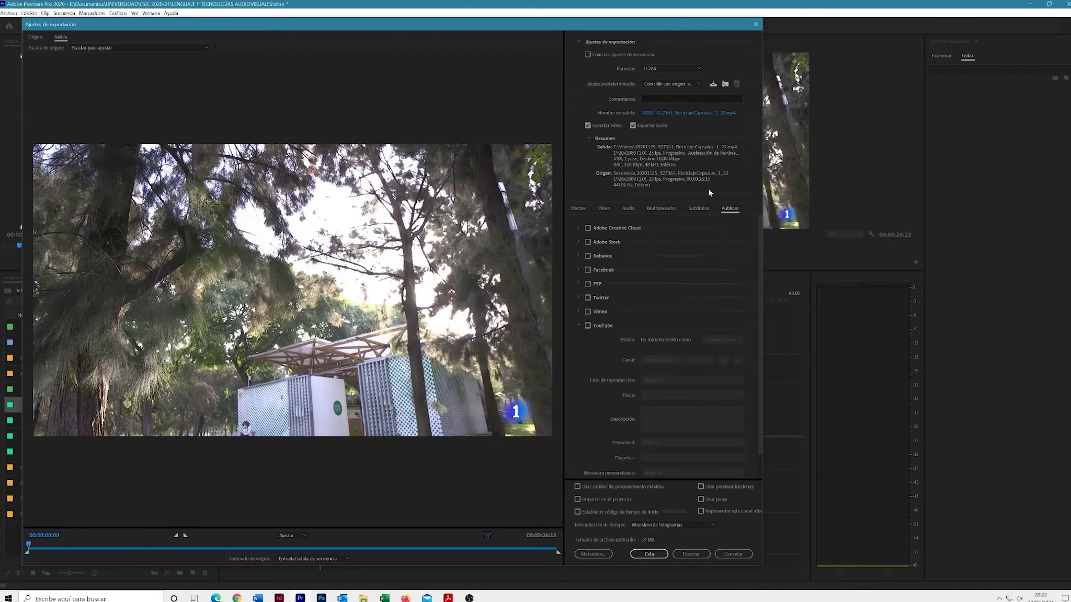
pyautogui.click(682, 70)
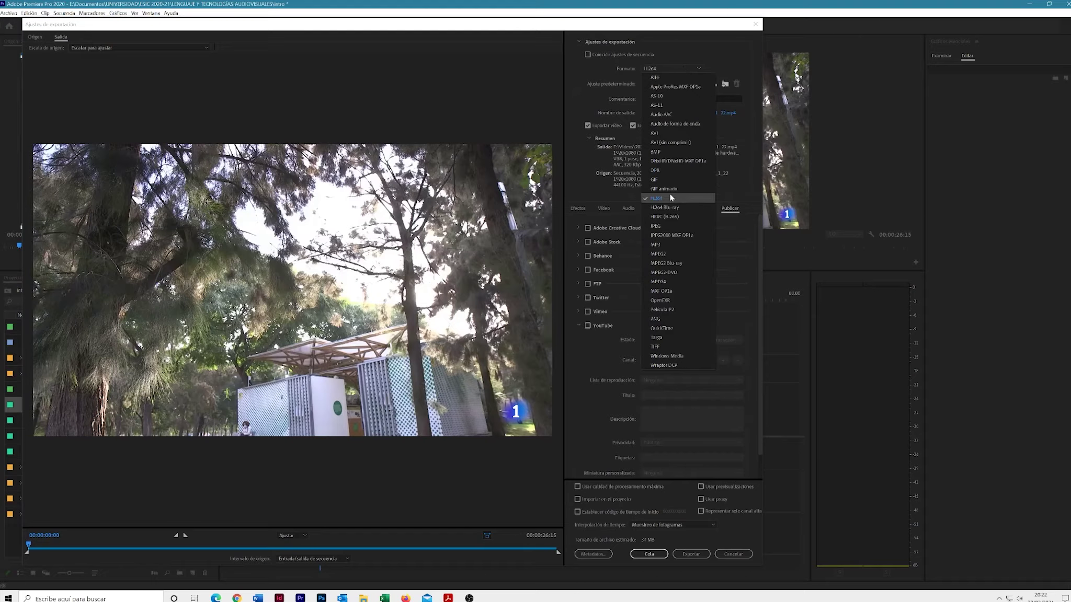
pyautogui.click(670, 197)
# Step: Apply the 'Coincidir con origen: velocidad de bits alta' export preset
pyautogui.click(687, 84)
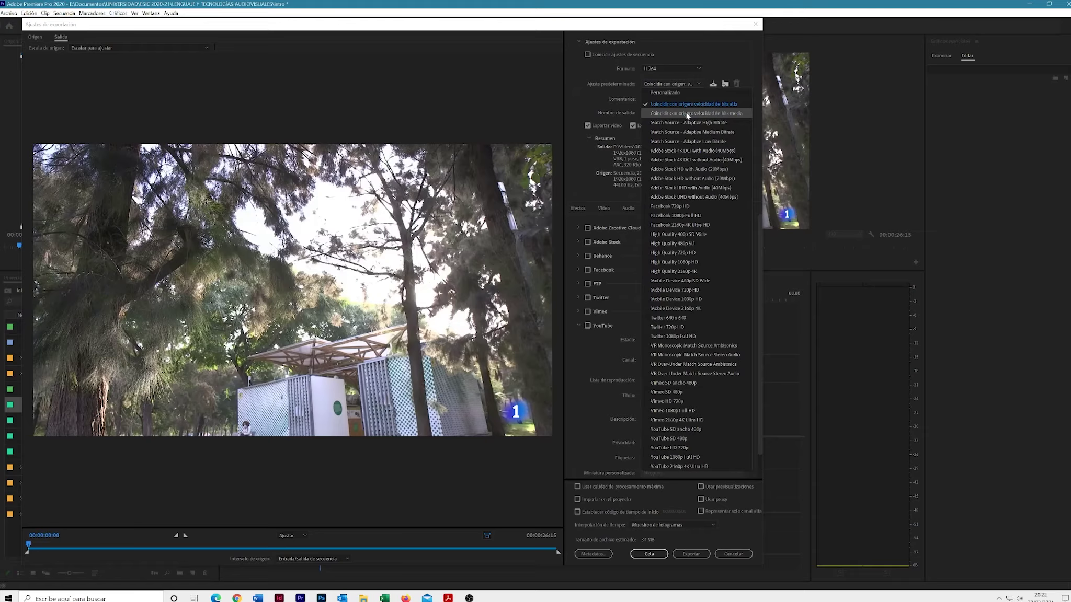
pyautogui.click(667, 69)
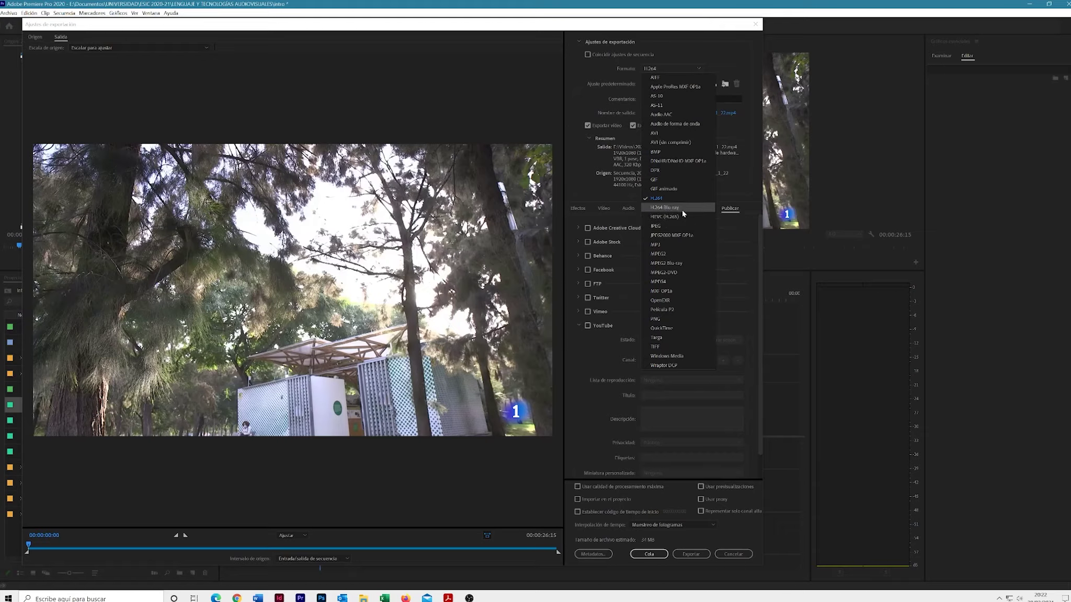
pyautogui.click(675, 199)
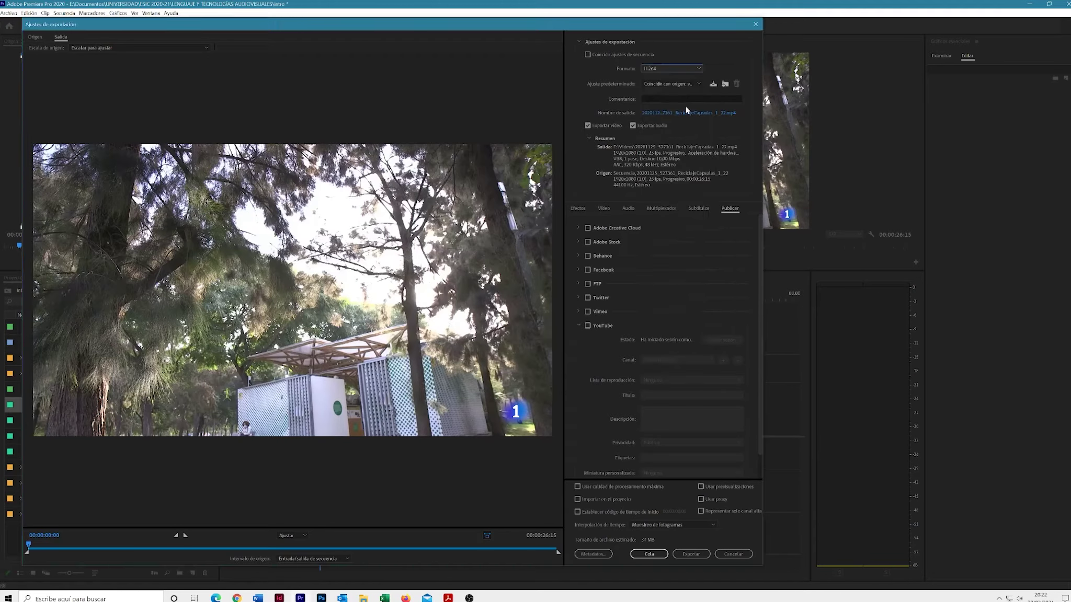
pyautogui.click(689, 85)
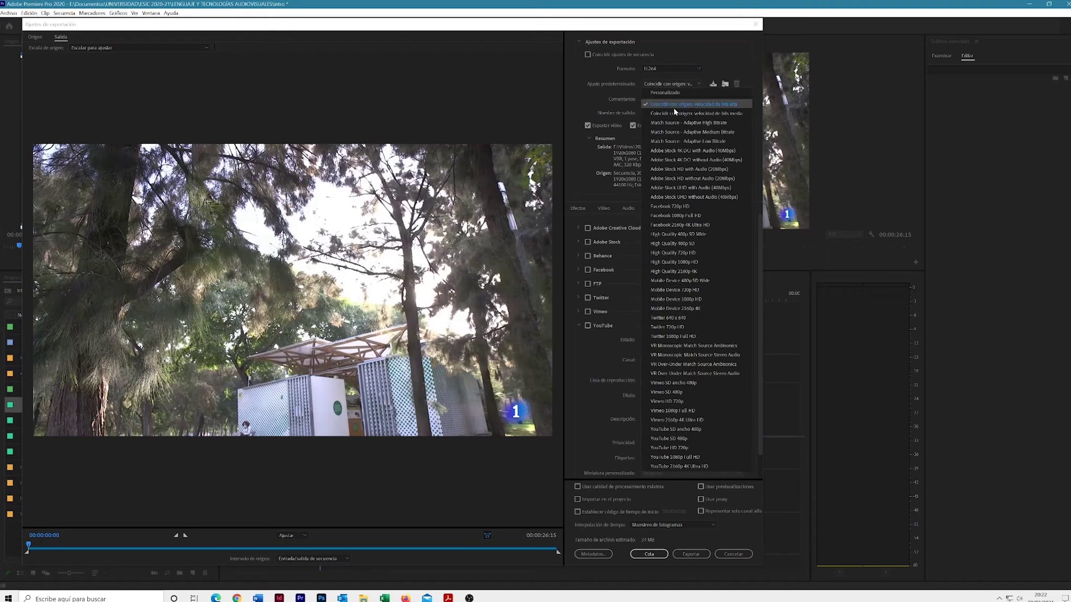
pyautogui.click(714, 113)
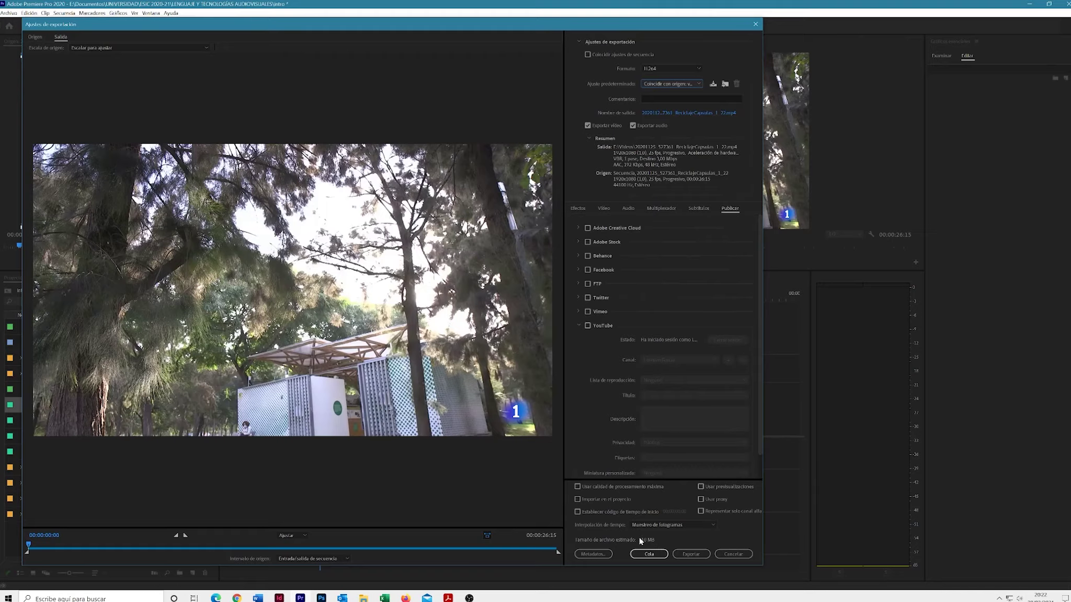
pyautogui.click(686, 83)
pyautogui.click(686, 104)
pyautogui.click(685, 85)
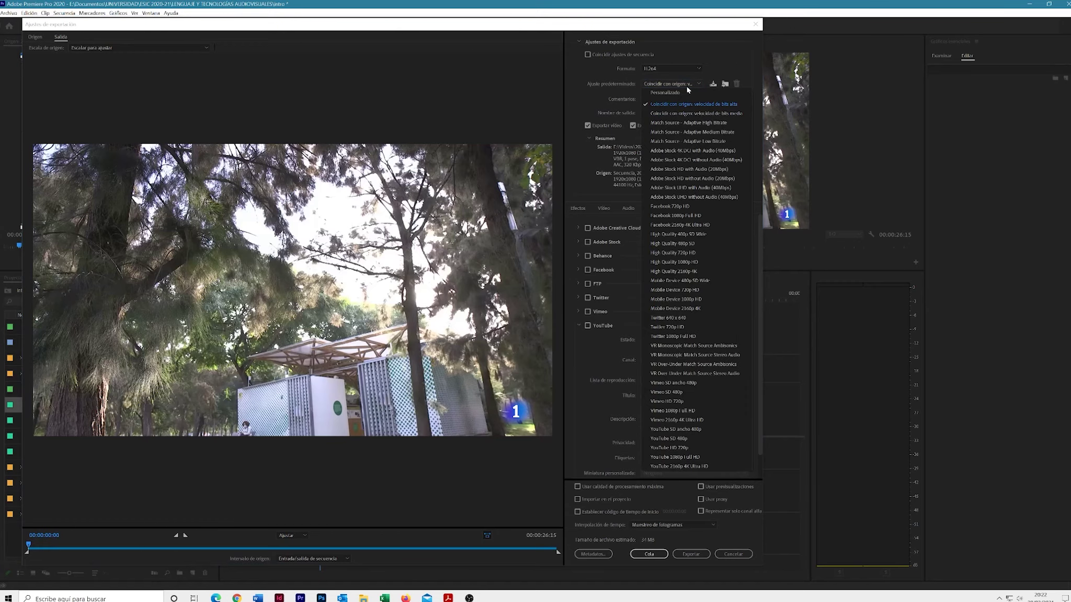
pyautogui.click(683, 111)
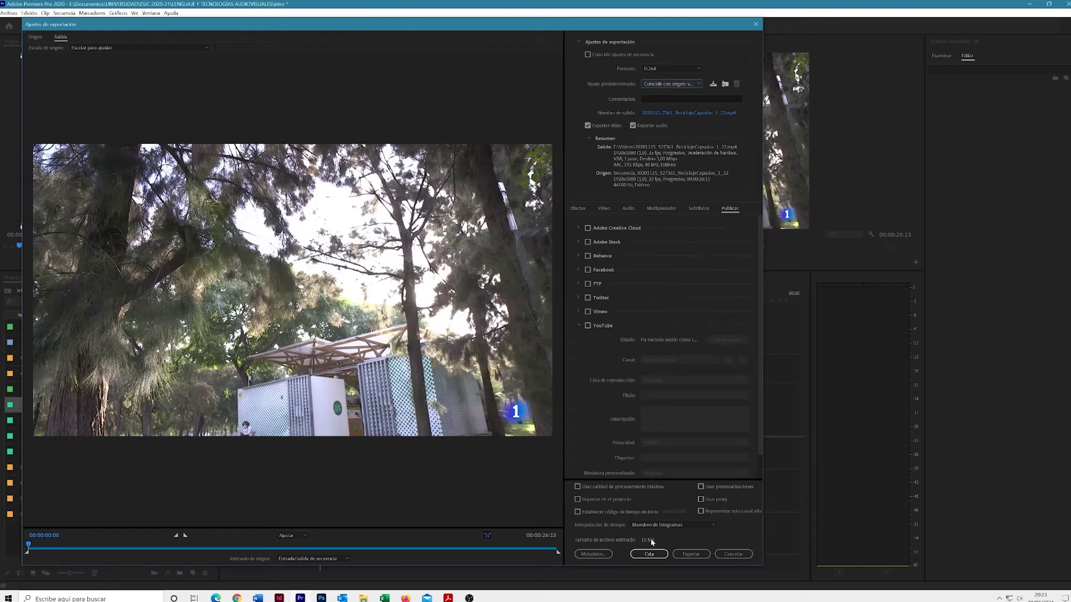
# Step: In the Vídeo tab, expand the Ajustes de velocidad bitrate settings
pyautogui.click(605, 208)
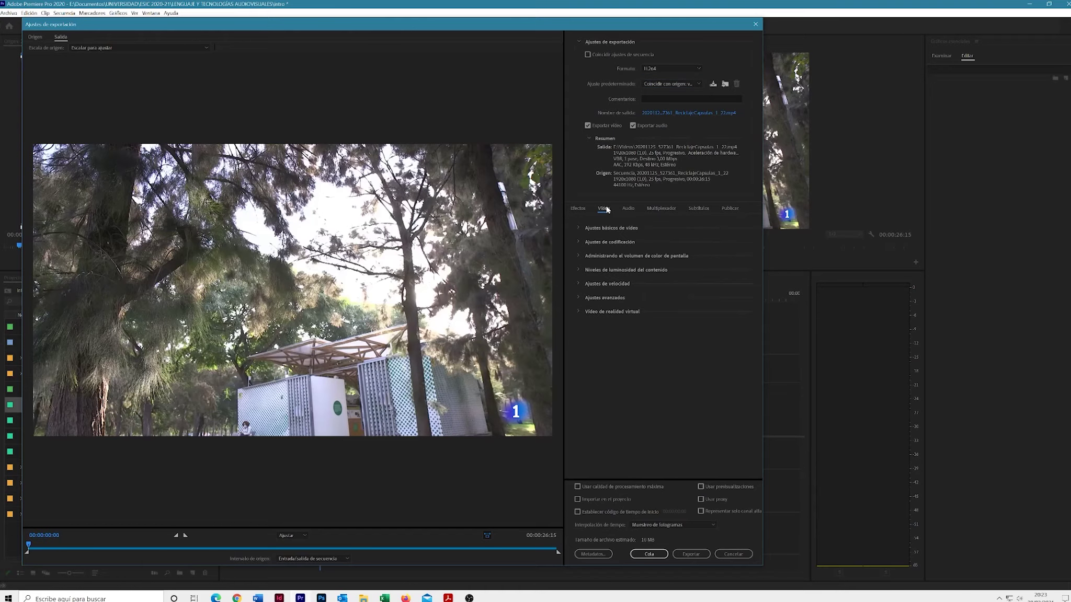
pyautogui.click(578, 241)
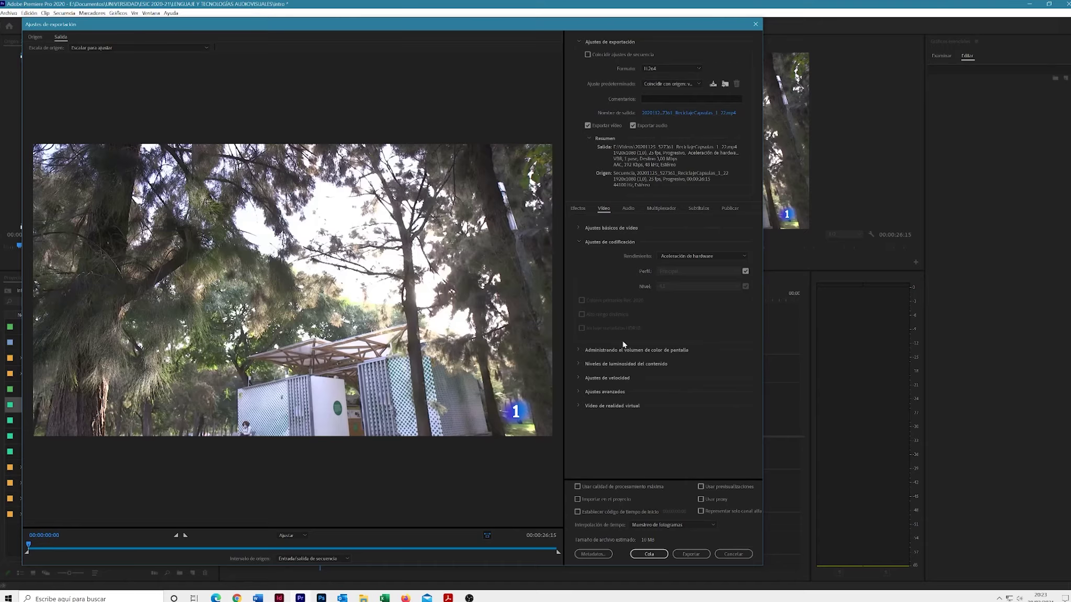
pyautogui.click(579, 227)
pyautogui.scroll(-2, 672, 319)
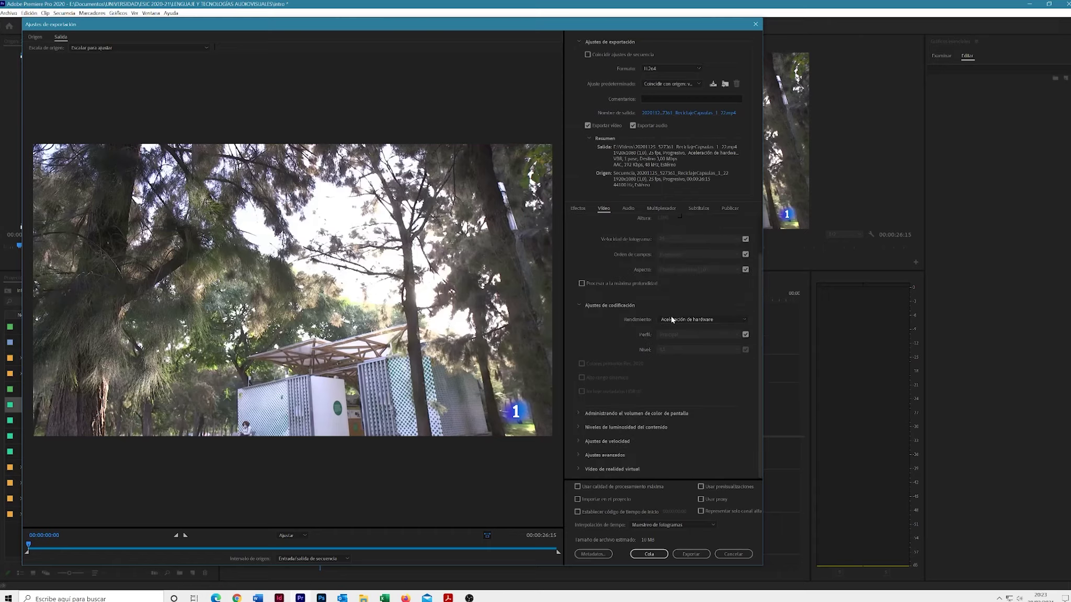
pyautogui.click(578, 442)
pyautogui.scroll(-2, 603, 434)
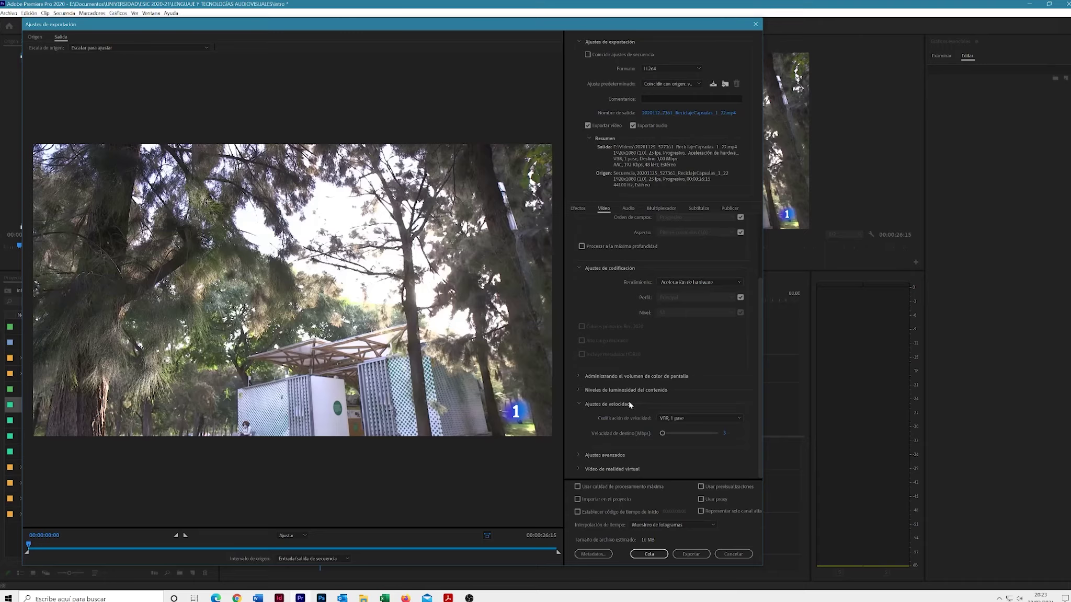
pyautogui.click(583, 269)
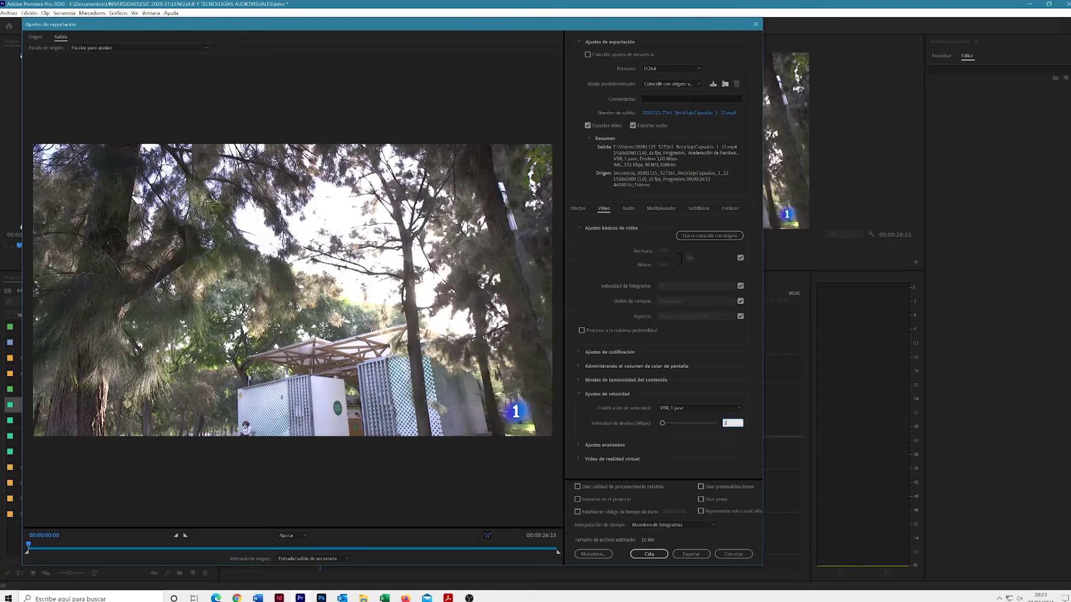
# Step: Set Velocidad de destino to 3 Mbps for an estimated 10 MB file
pyautogui.click(726, 452)
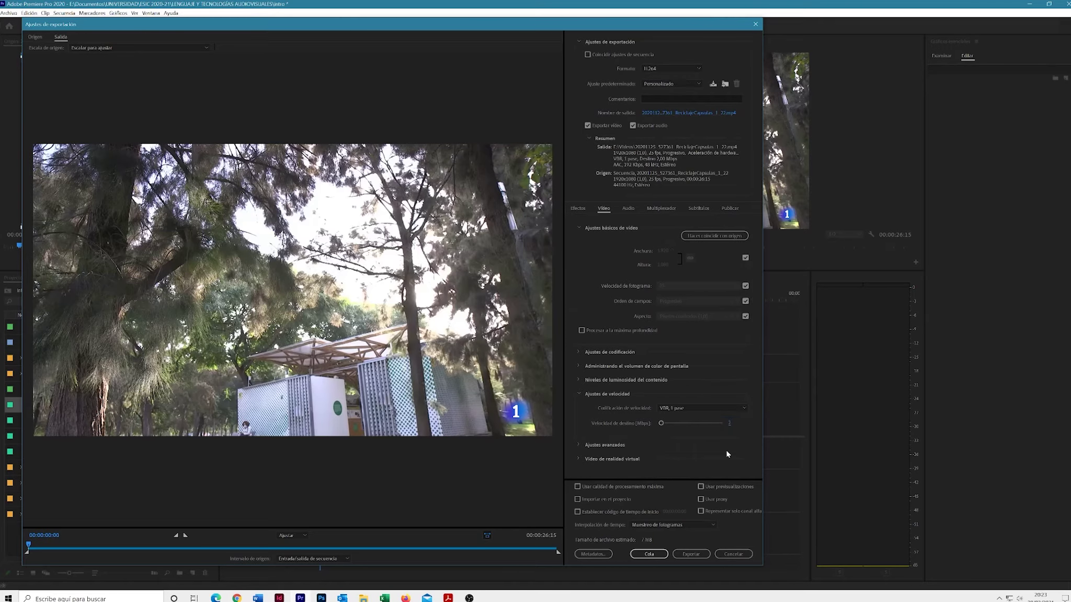
pyautogui.click(729, 423)
pyautogui.write('1')
pyautogui.press('Return')
pyautogui.click(731, 424)
pyautogui.write('3')
pyautogui.press('Return')
# Step: Set the output to save as NOTICIA in the Documentos > UNIVERSIDAD folder
pyautogui.click(660, 112)
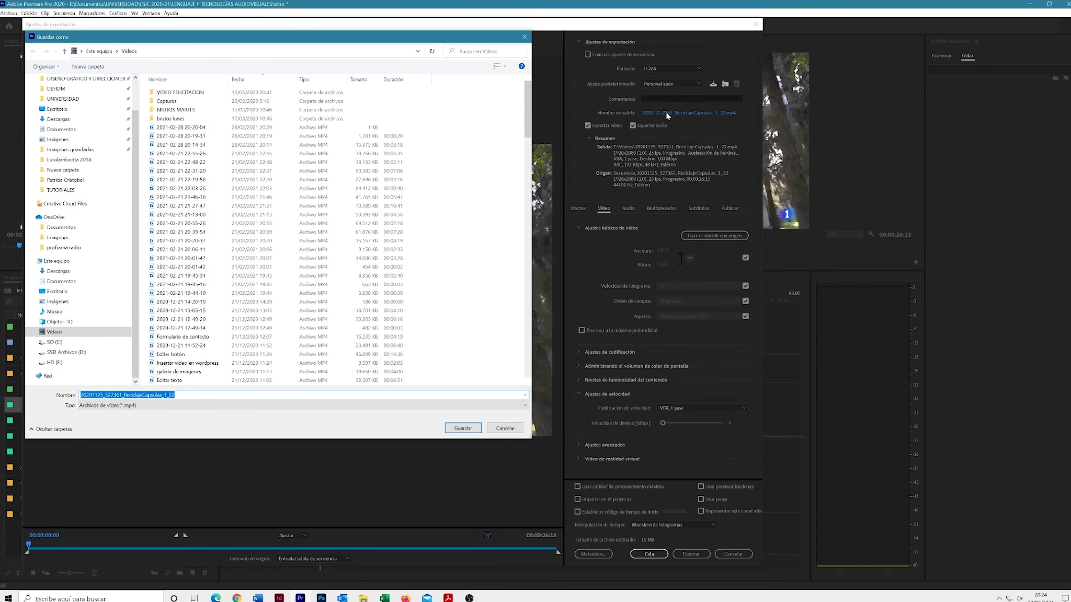
pyautogui.scroll(2, 66, 156)
pyautogui.click(64, 136)
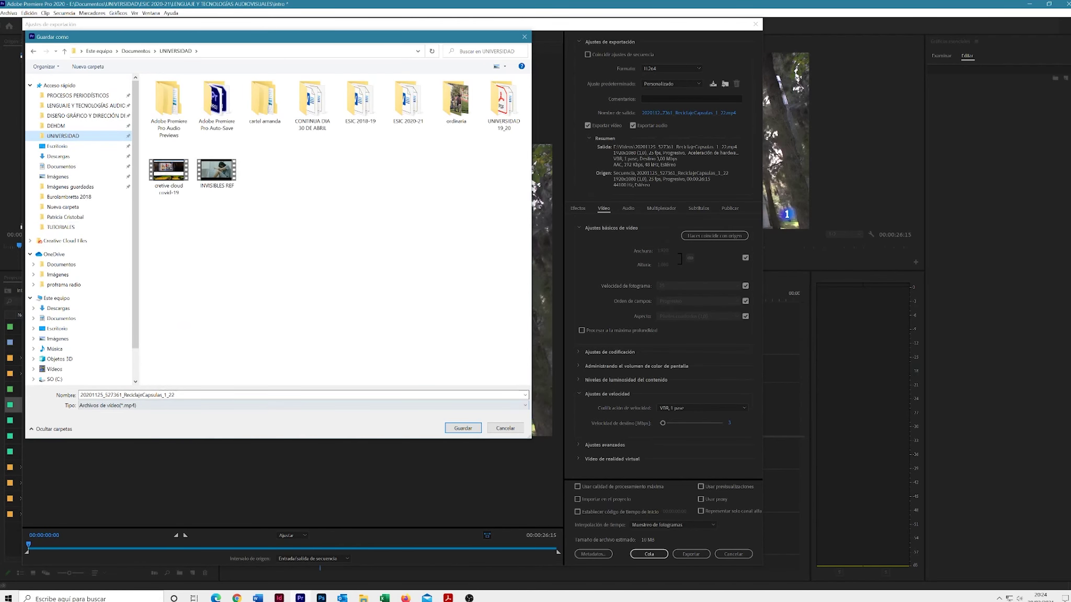
pyautogui.doubleClick(128, 395)
pyautogui.write('NOTICIA')
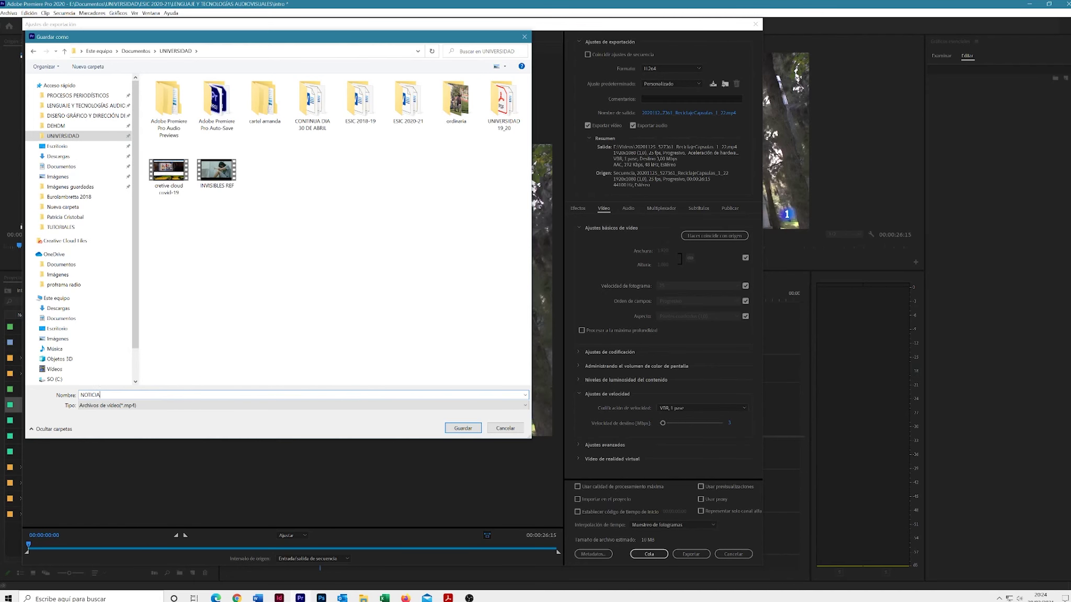
pyautogui.click(462, 429)
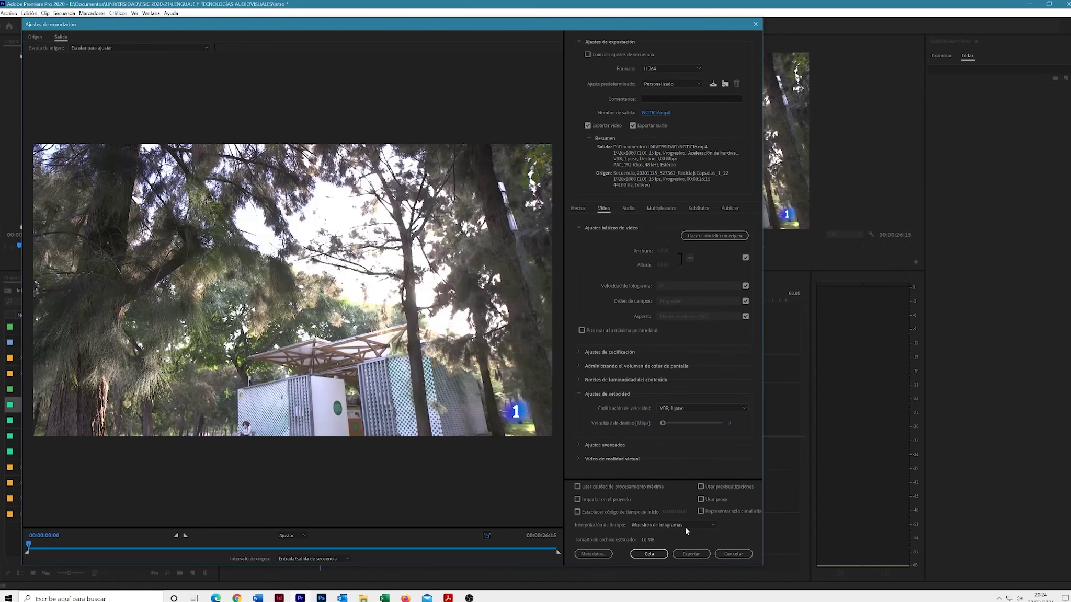
# Step: Export NOTICIA.mp4 and dismiss the completion message once encoding reaches 100%
pyautogui.click(701, 555)
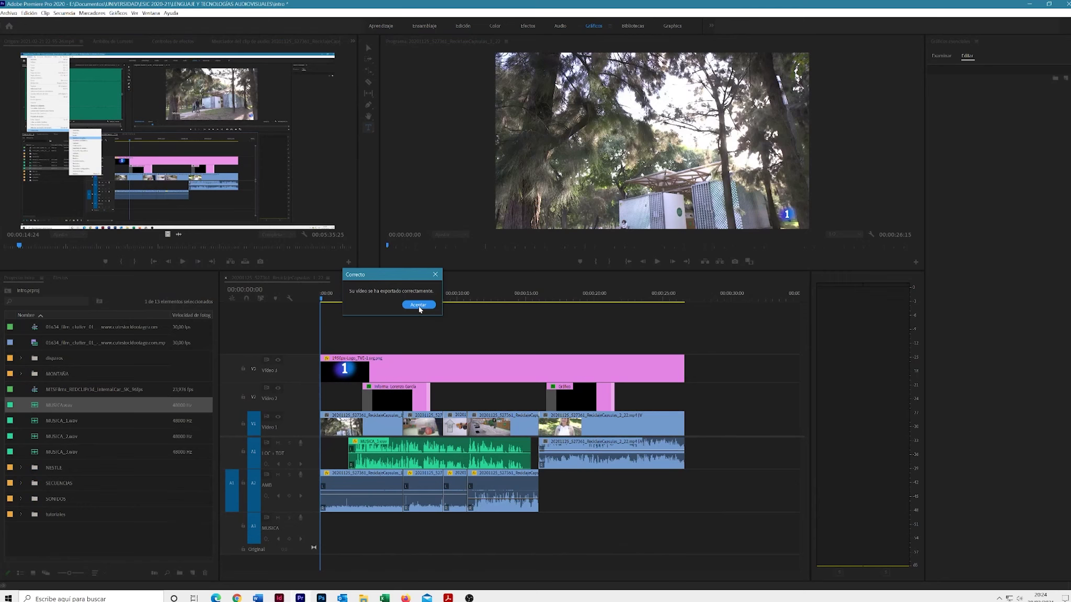
pyautogui.click(419, 306)
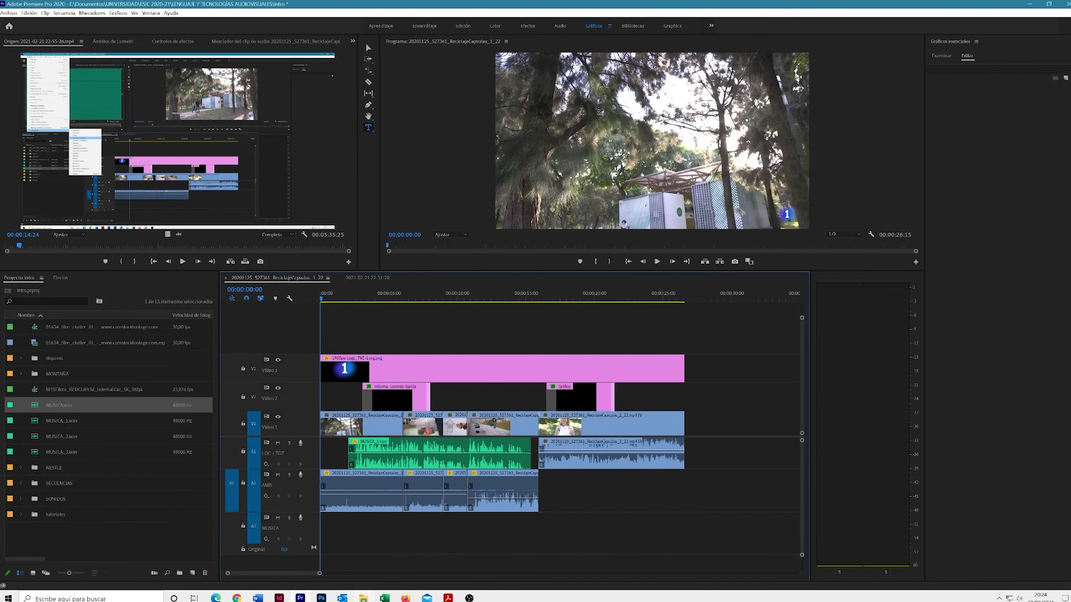
pyautogui.click(363, 598)
pyautogui.scroll(1, 63, 211)
pyautogui.click(87, 175)
pyautogui.scroll(-6, 255, 198)
pyautogui.scroll(6, 256, 198)
pyautogui.scroll(-6, 255, 196)
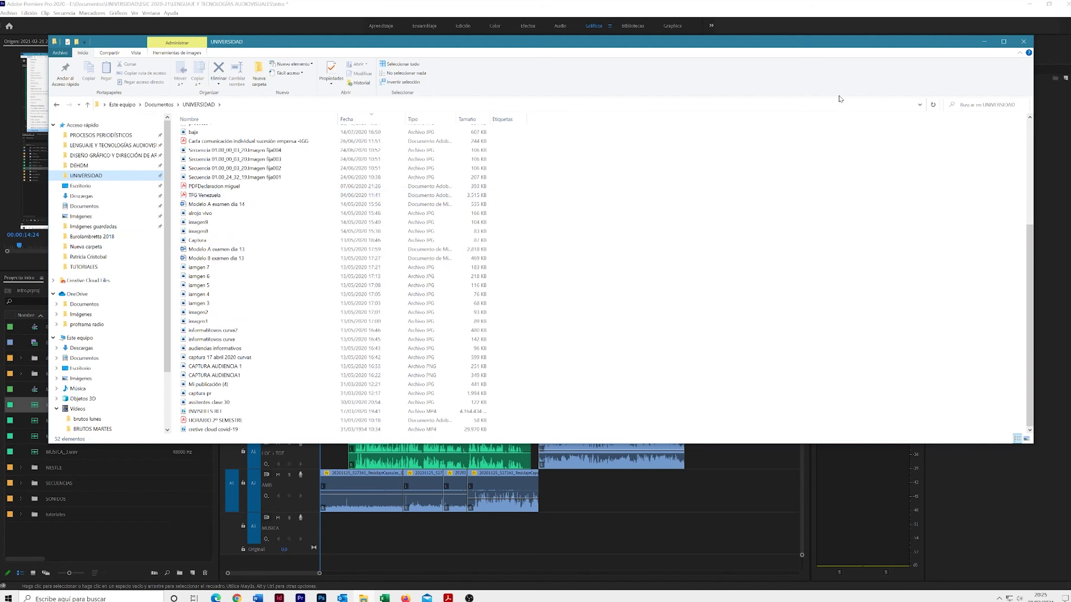
pyautogui.click(1023, 41)
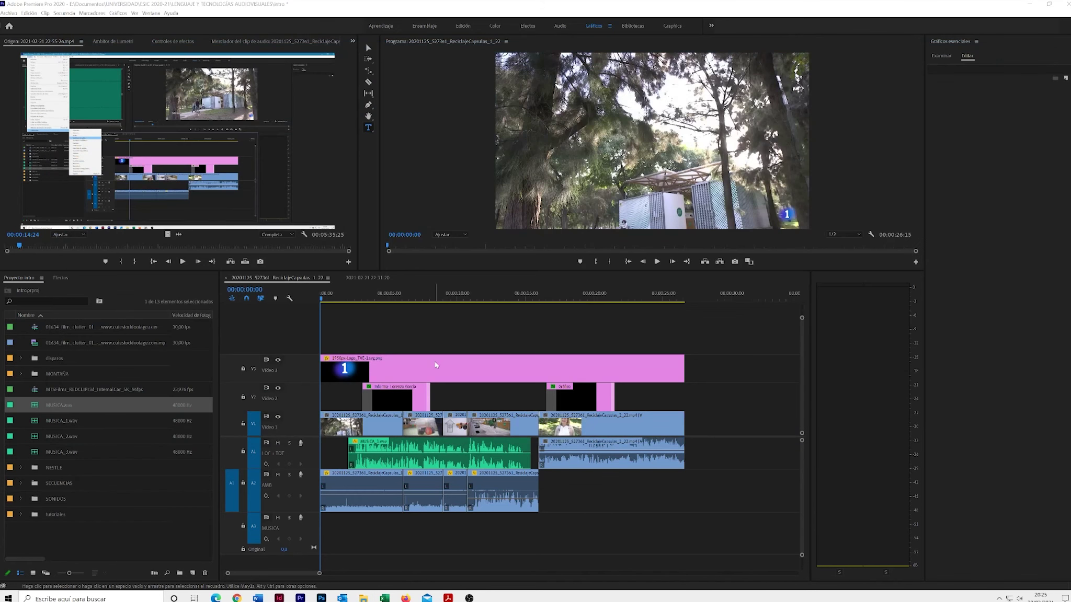